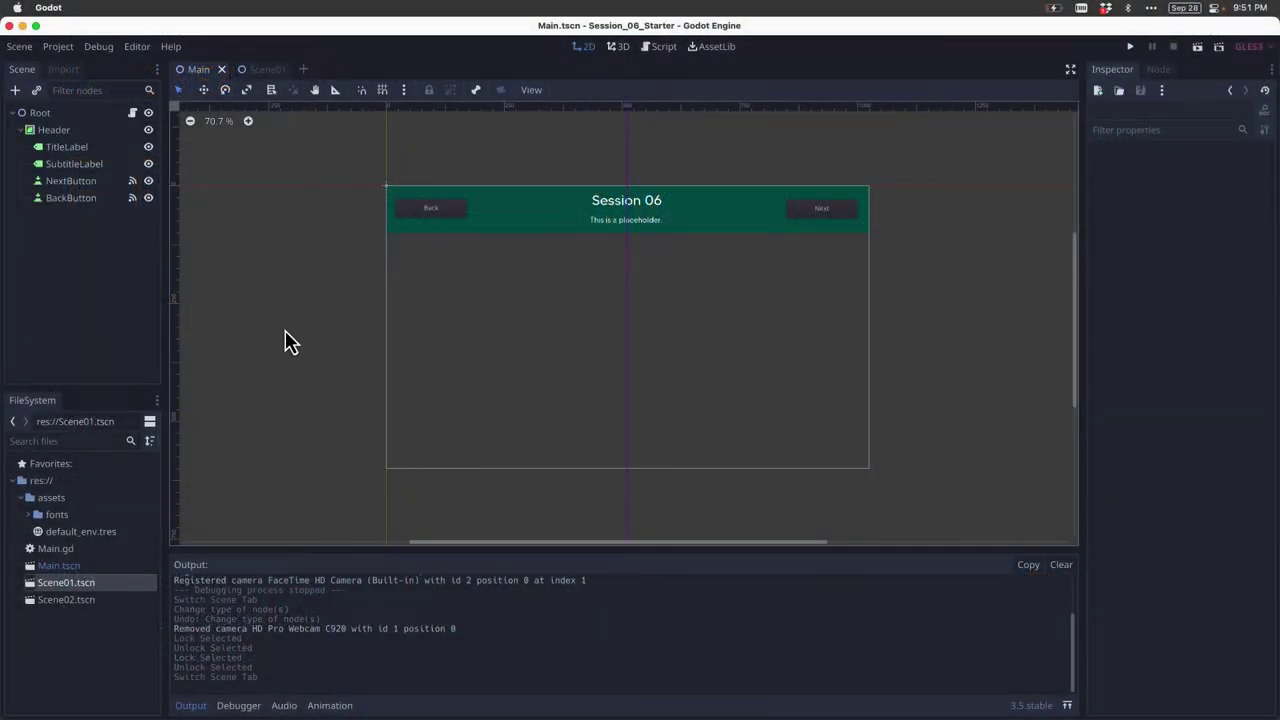
# Step: Open Scene01.tscn, test-run the project and close the game window
pyautogui.doubleClick(76, 584)
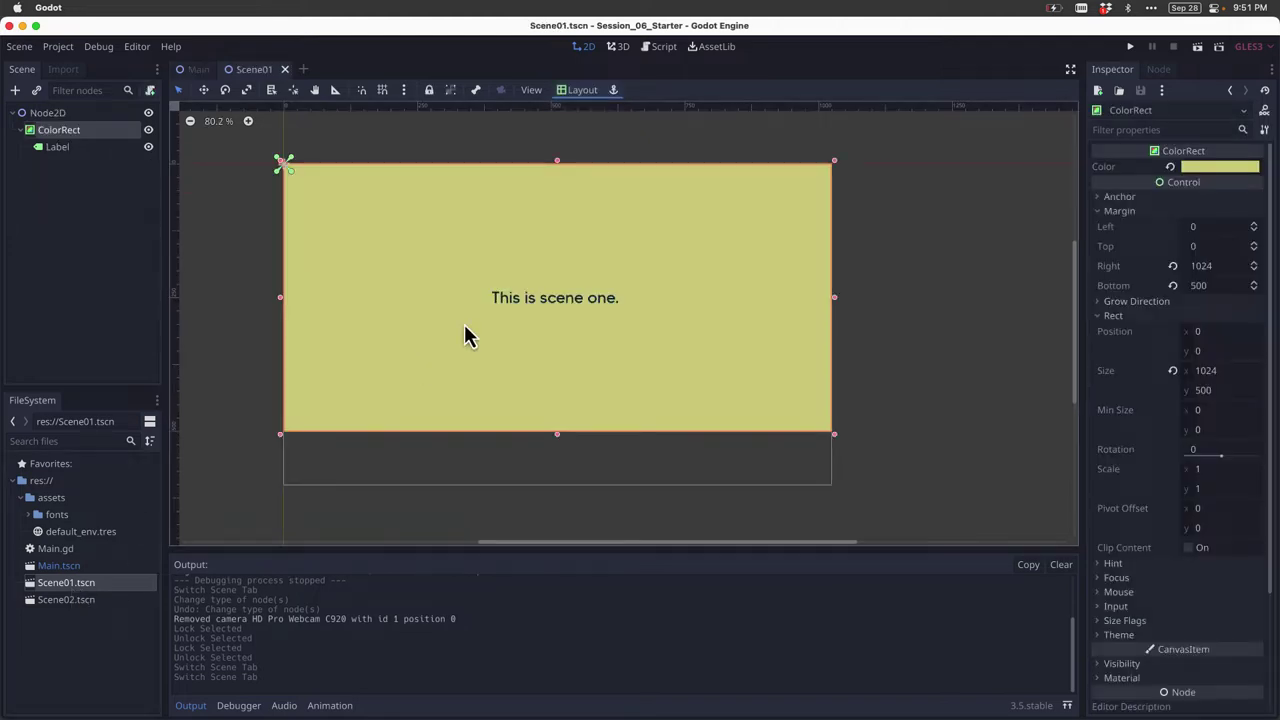
pyautogui.click(1131, 47)
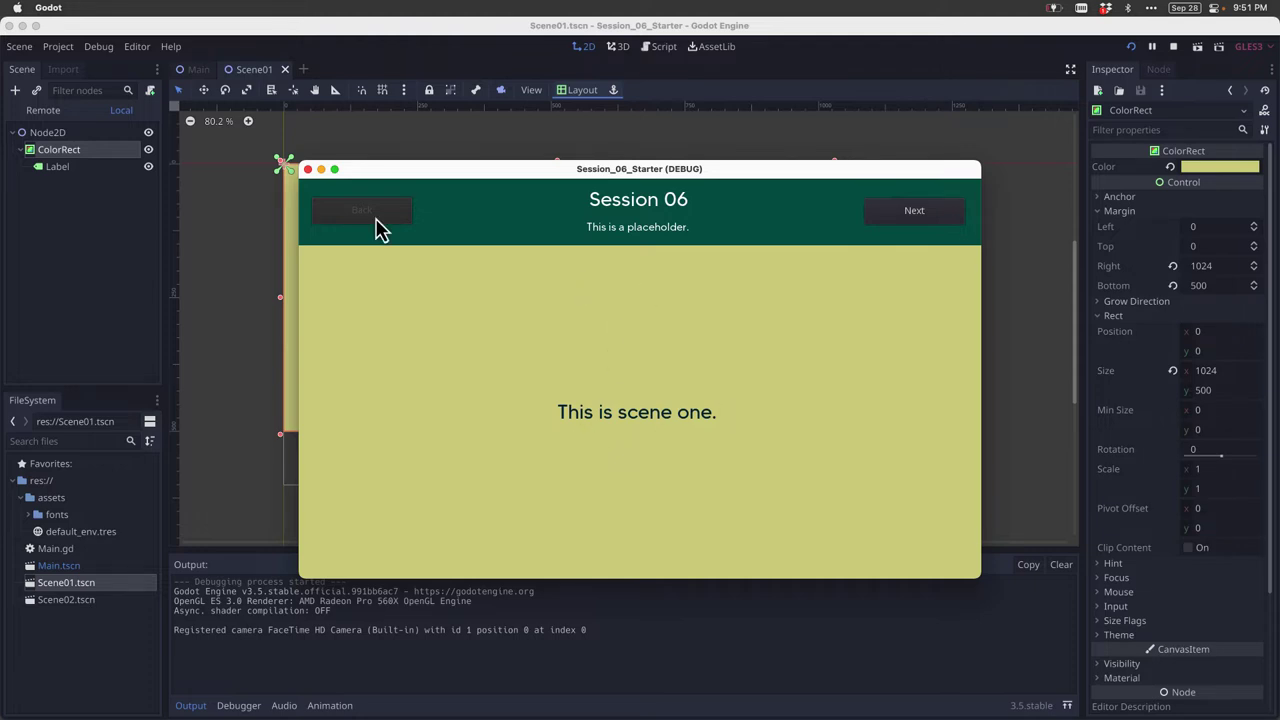
pyautogui.click(308, 169)
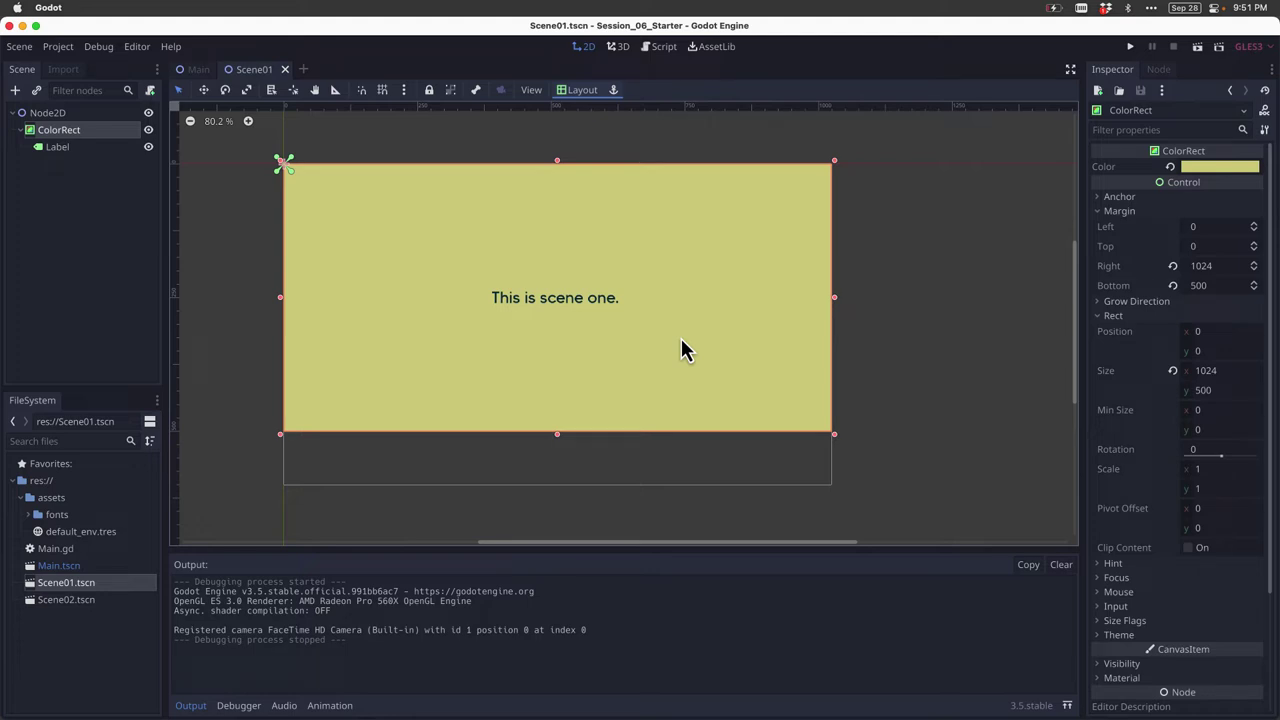
# Step: Change the type of the ColorRect node in Scene01 to Sprite
pyautogui.rightClick(74, 136)
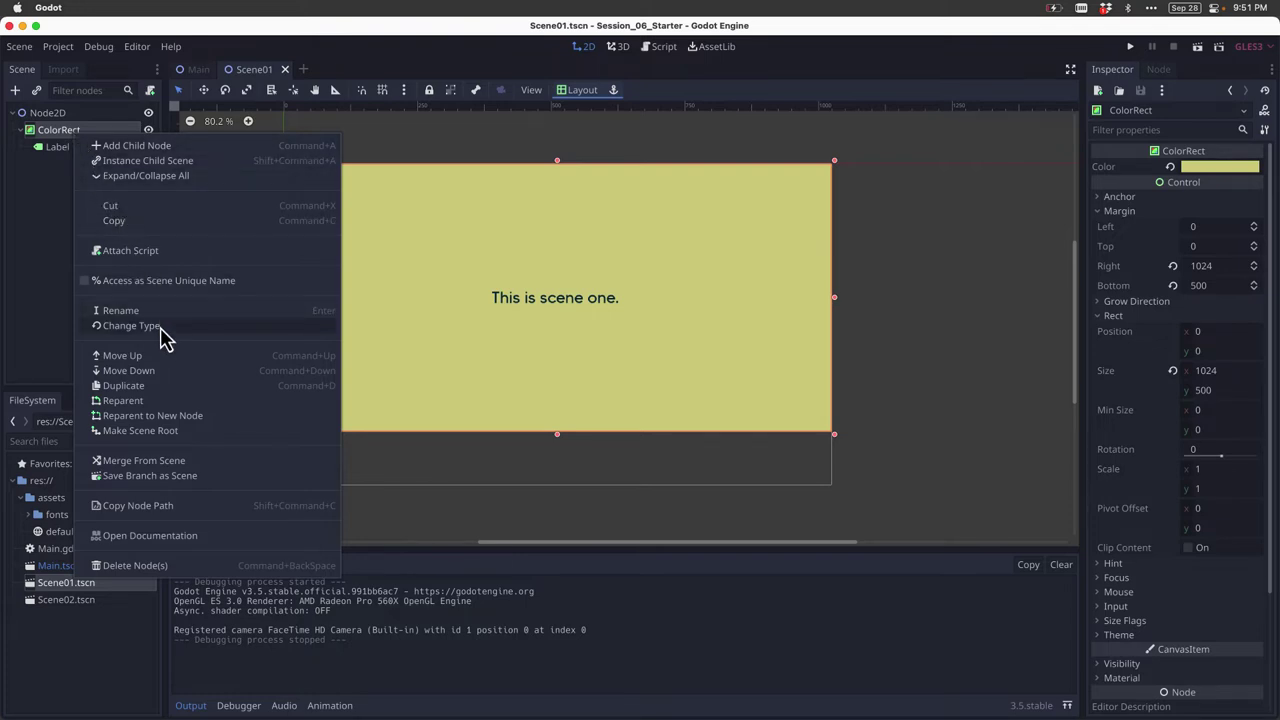
pyautogui.click(130, 326)
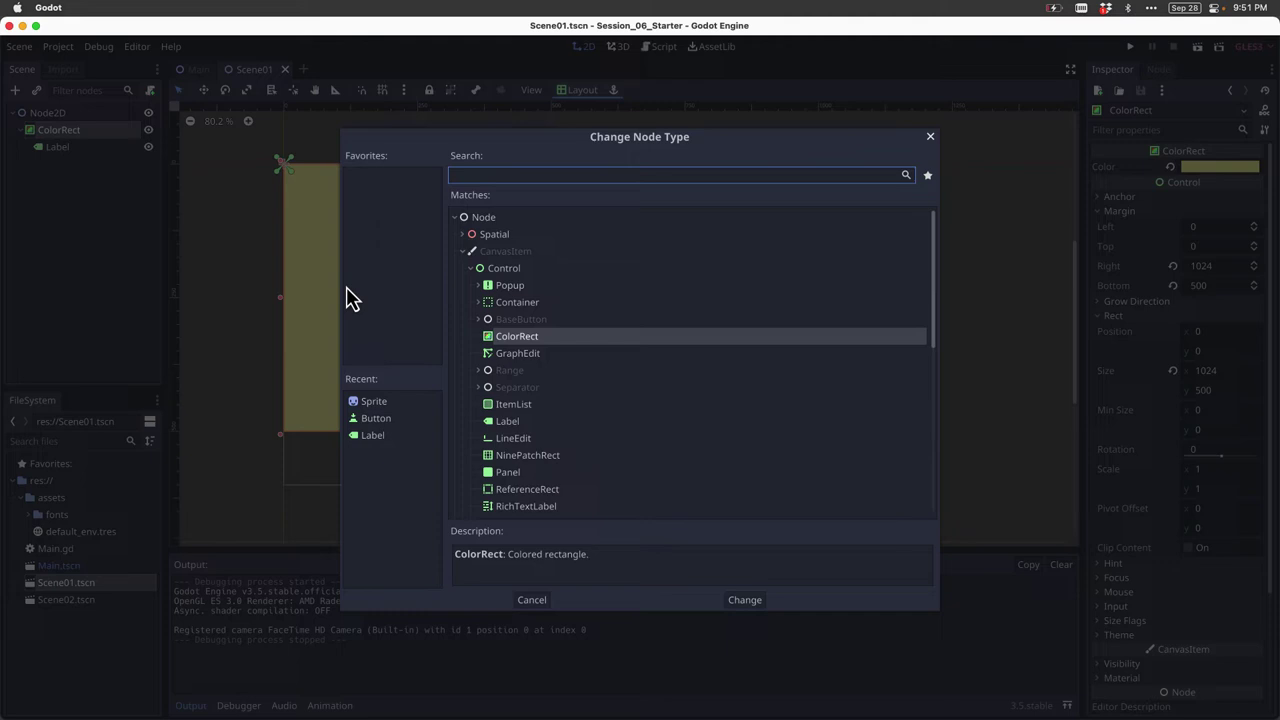
pyautogui.write('Sprite')
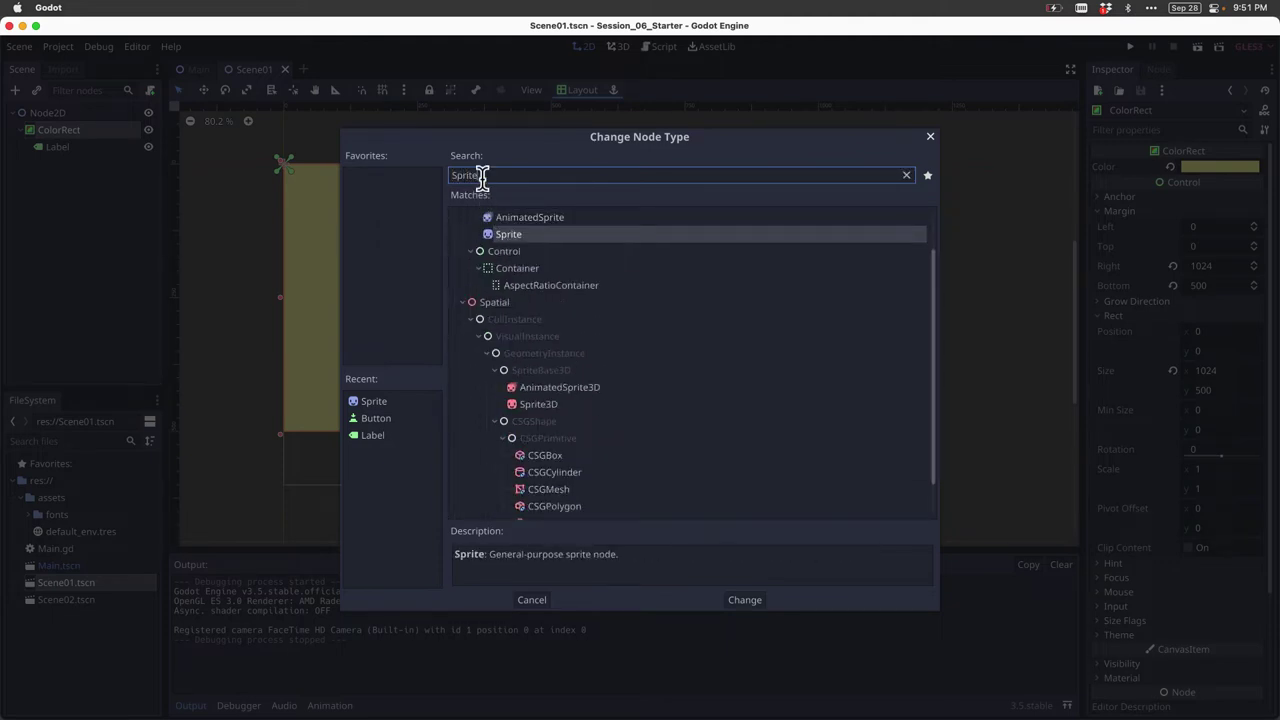
pyautogui.click(754, 603)
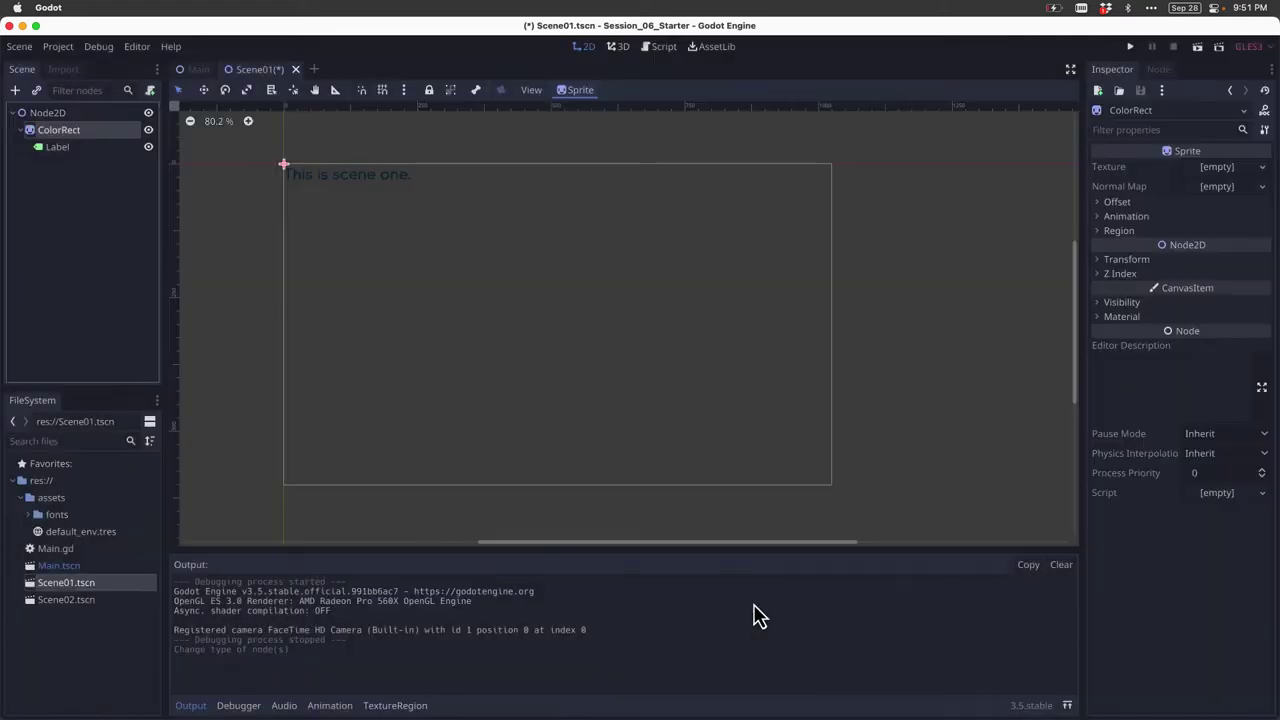
# Step: Rename the converted ColorRect node as Sprite
pyautogui.rightClick(72, 142)
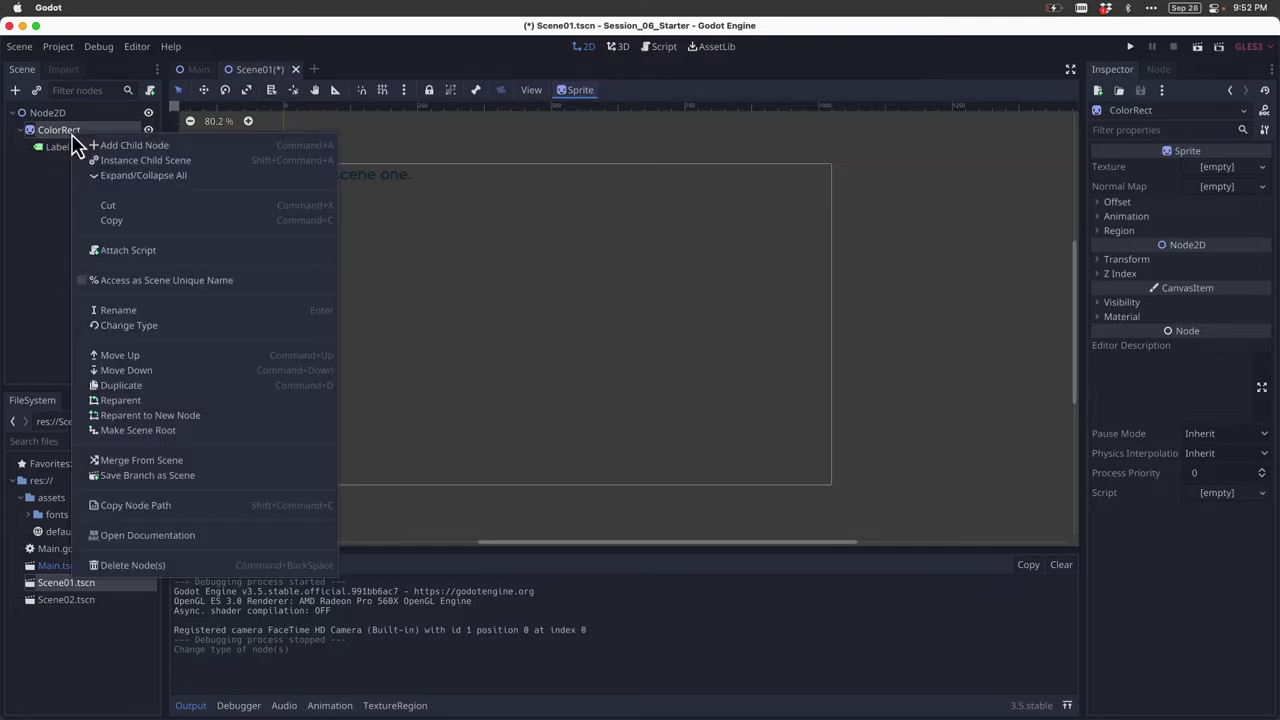
pyautogui.click(139, 311)
pyautogui.write('Sprite')
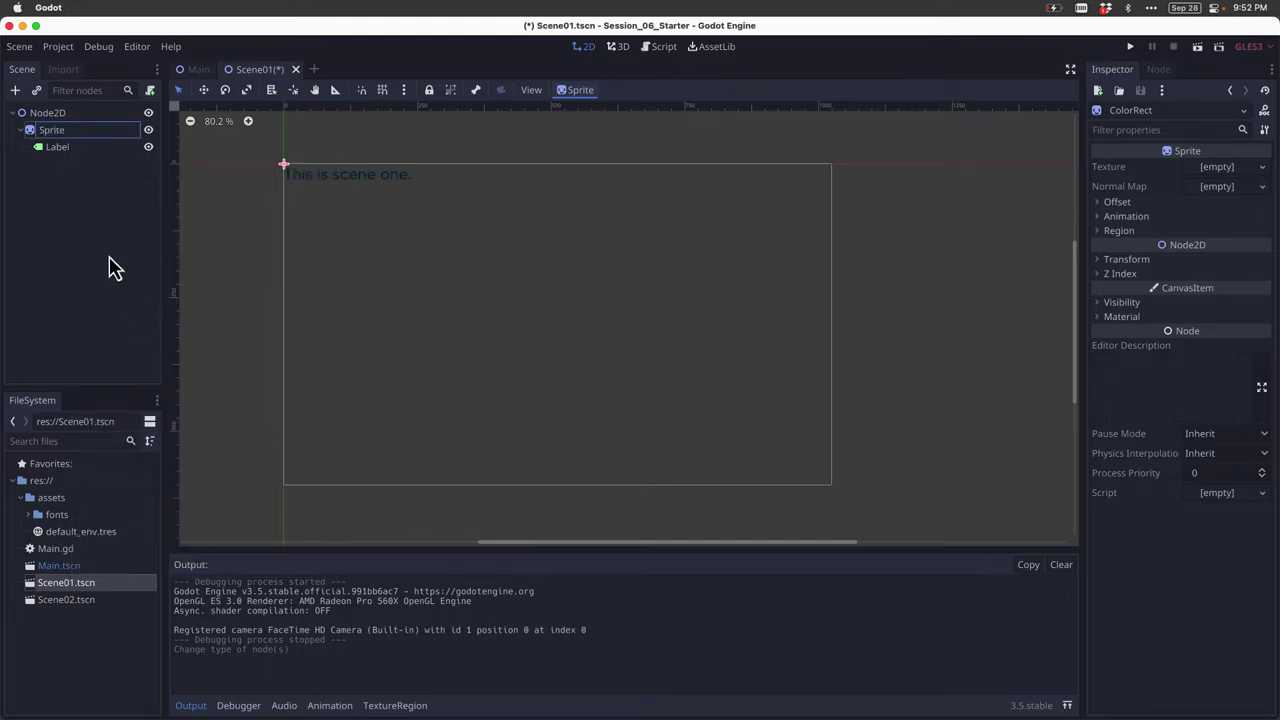
pyautogui.press('Return')
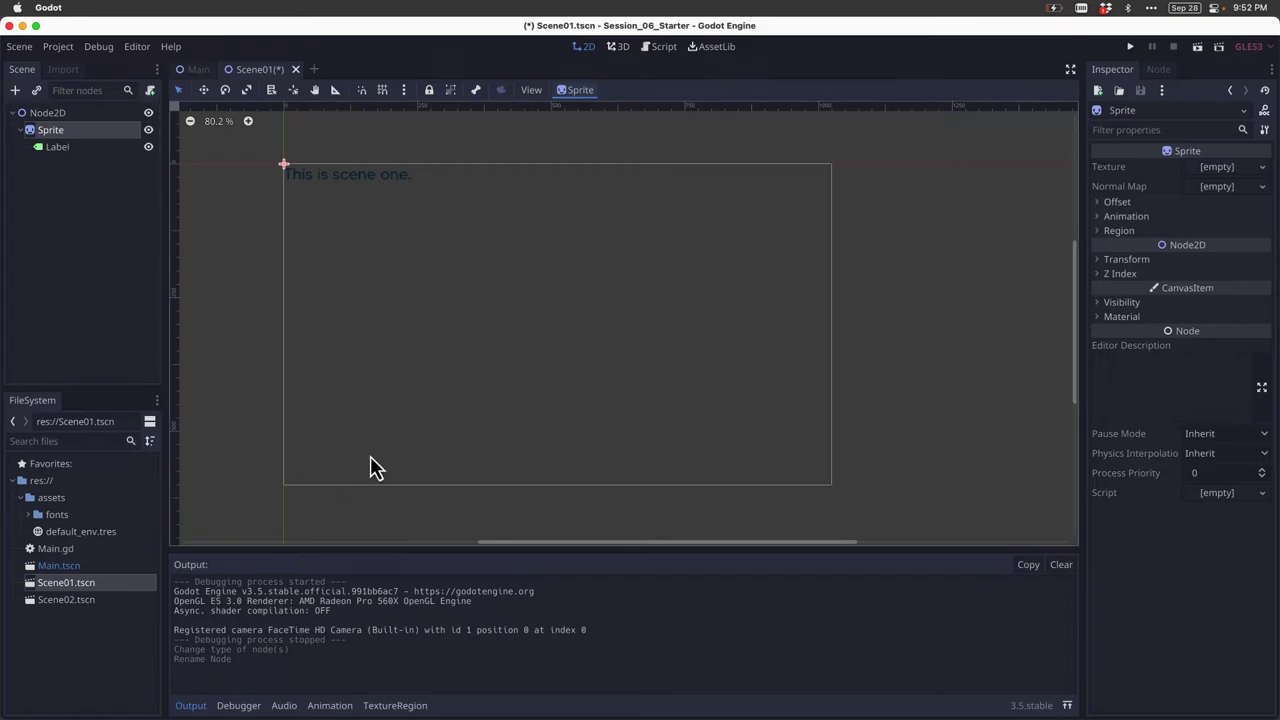
# Step: Shrink the editor window to uncover the desktop, and preview the forest.jpg image there
pyautogui.hotkey('ctrl', 'alt', 'Left')
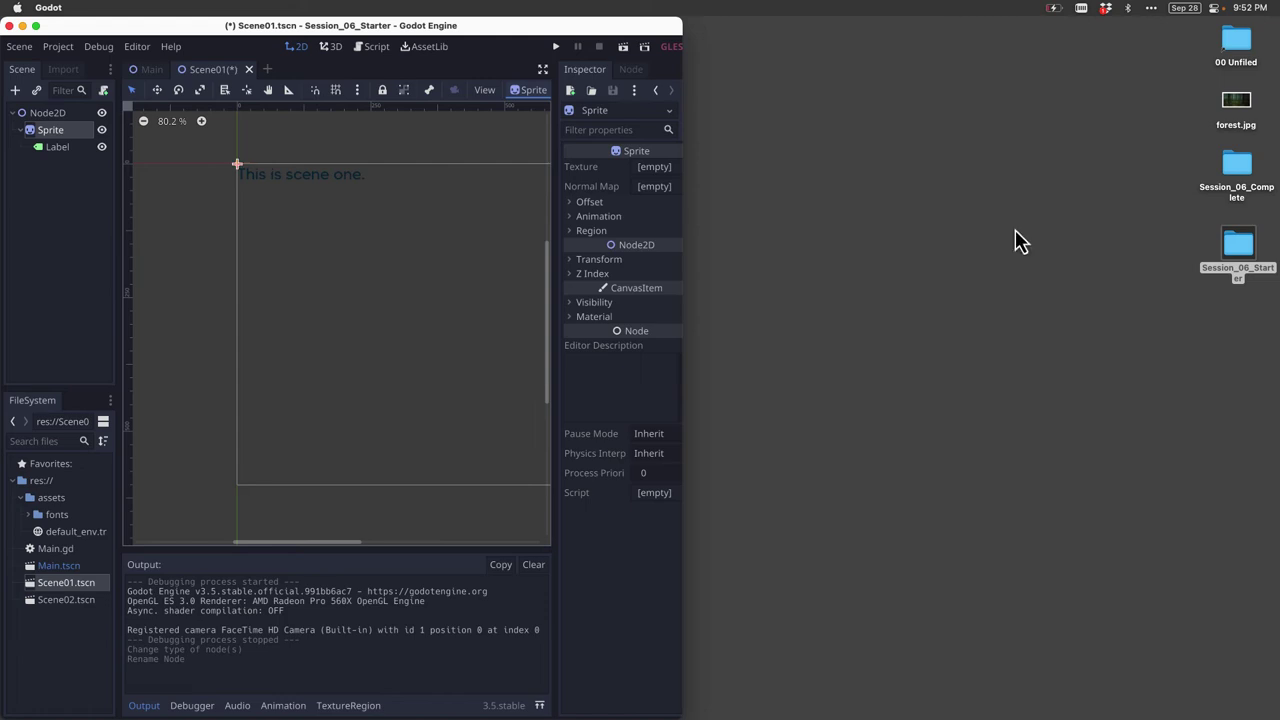
pyautogui.click(1020, 240)
pyautogui.click(1238, 105)
pyautogui.press('space')
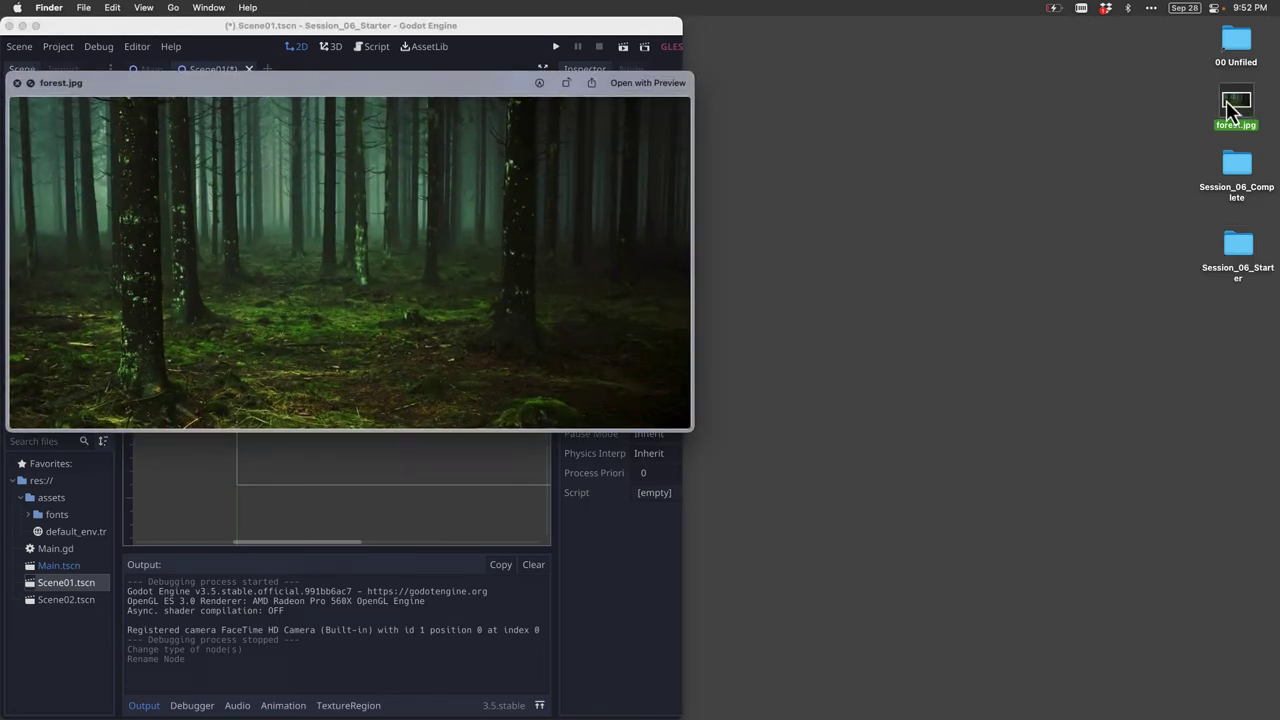
pyautogui.moveTo(466, 94); pyautogui.dragTo(814, 166)
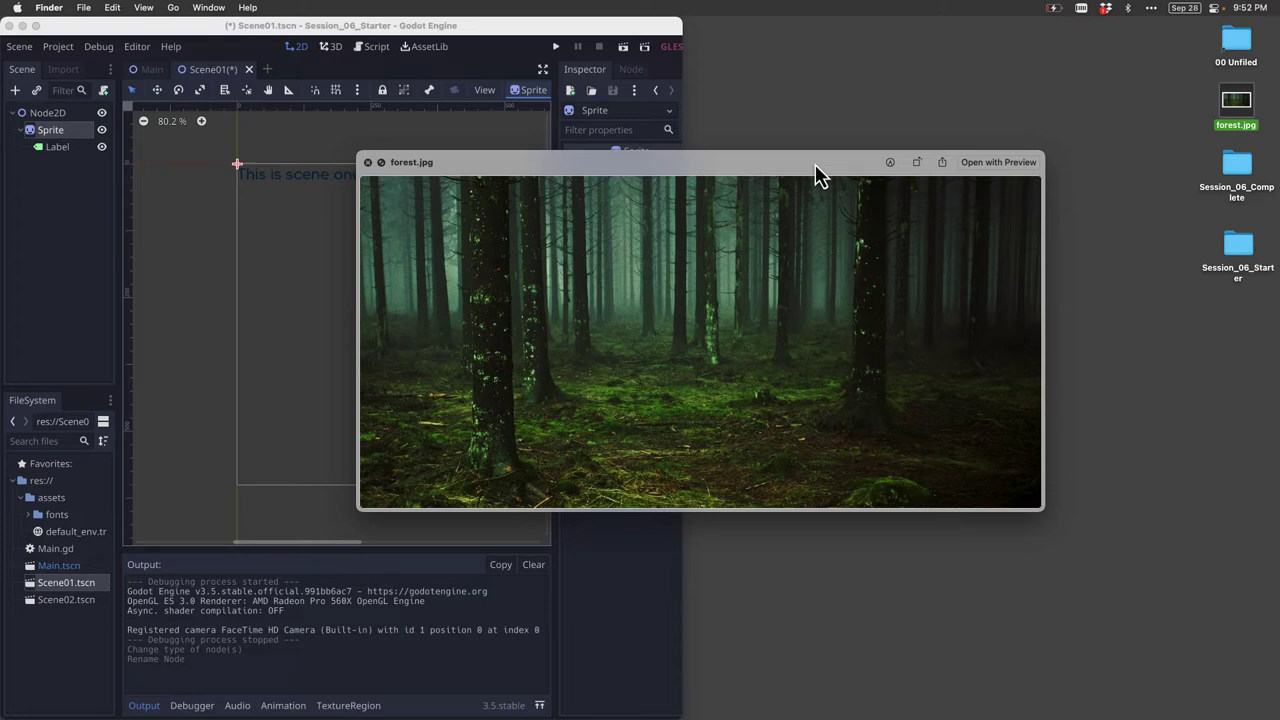
pyautogui.press('space')
# Step: Import forest.jpg from the desktop into the project, restore the full-size editor window, and move the image into the assets folder
pyautogui.moveTo(1237, 106); pyautogui.dragTo(52, 620)
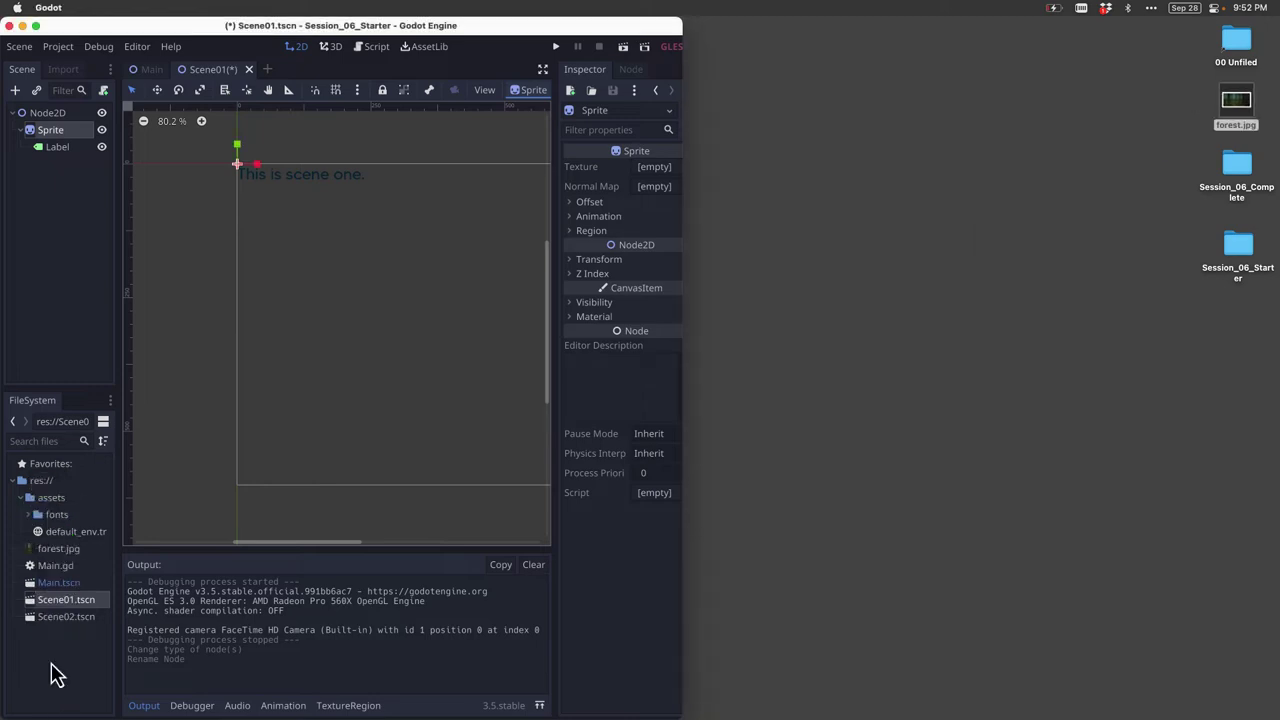
pyautogui.hotkey('ctrl', 'alt', 'Return')
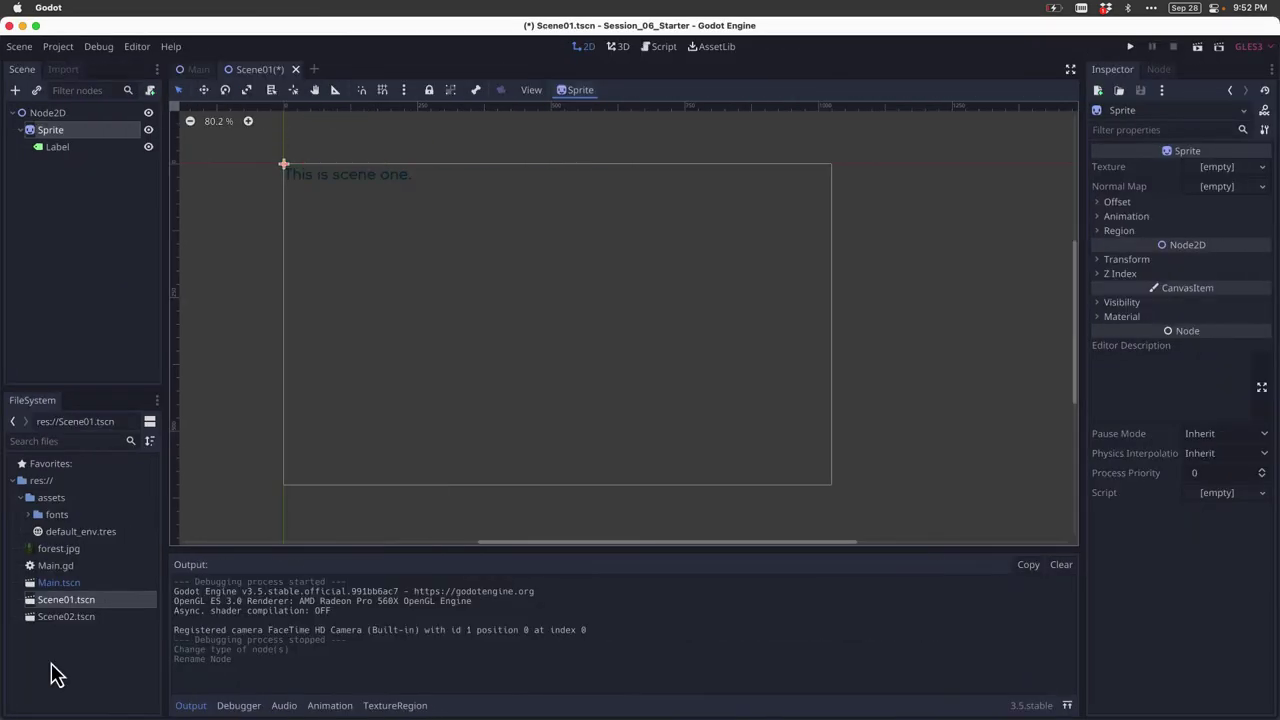
pyautogui.click(73, 553)
pyautogui.moveTo(73, 556); pyautogui.dragTo(50, 499)
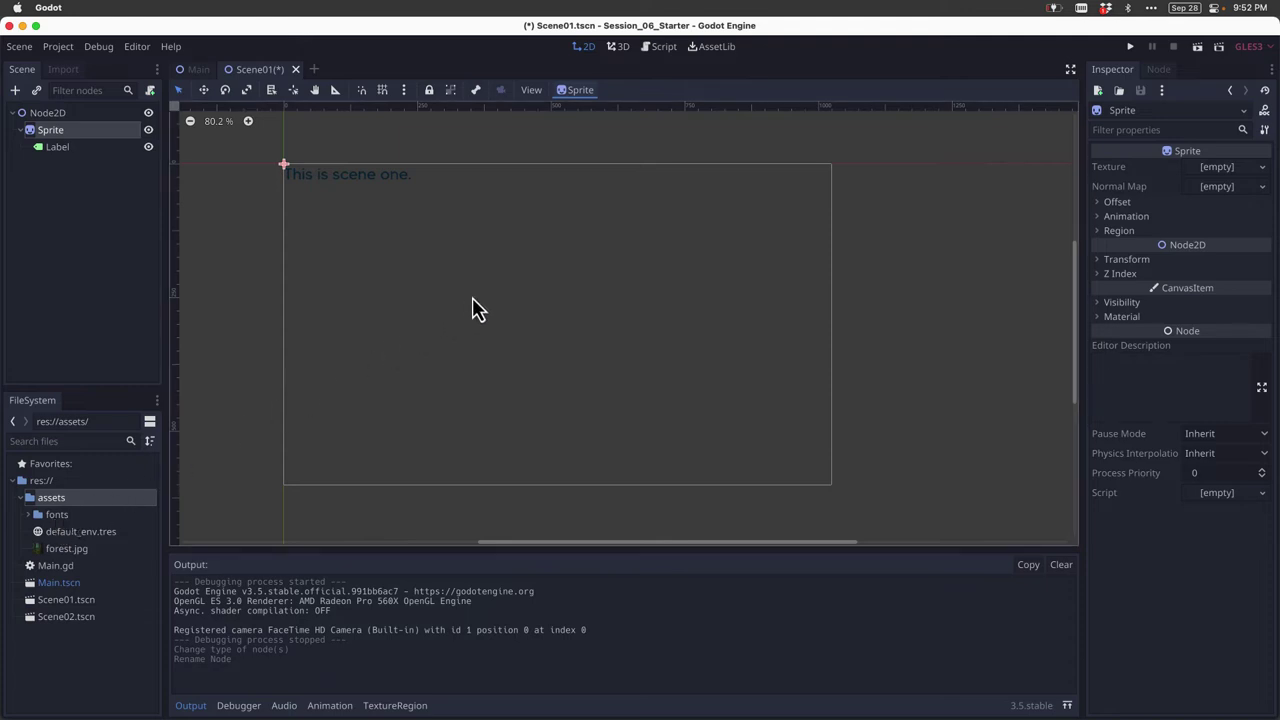
# Step: Assign assets/forest.jpg as the Sprite node's texture
pyautogui.moveTo(473, 299); pyautogui.dragTo(535, 297, button='middle')
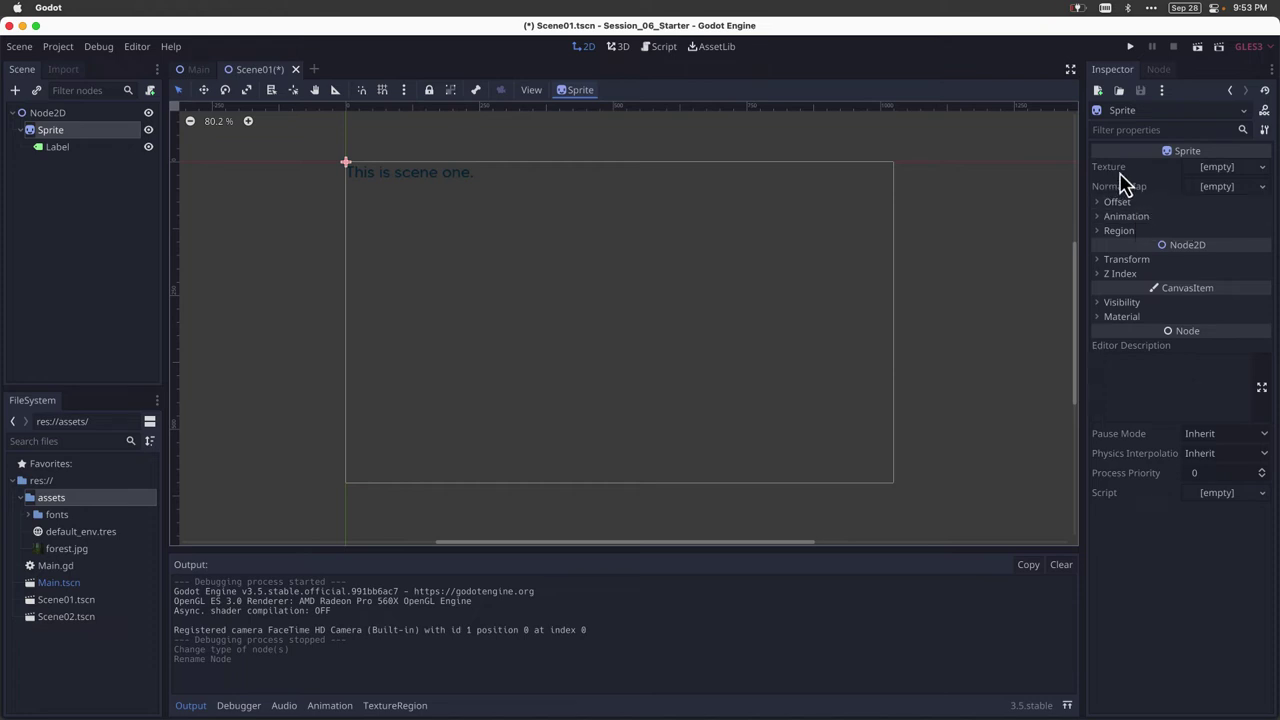
pyautogui.click(1222, 170)
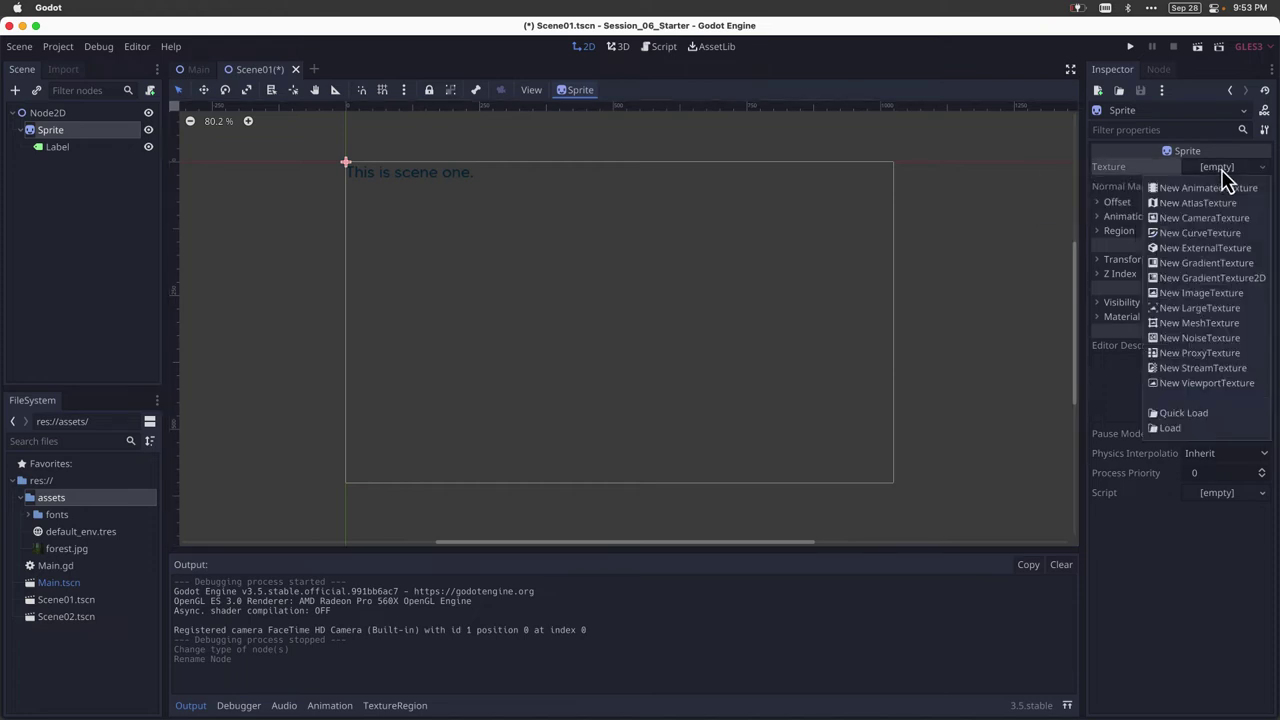
pyautogui.click(1190, 413)
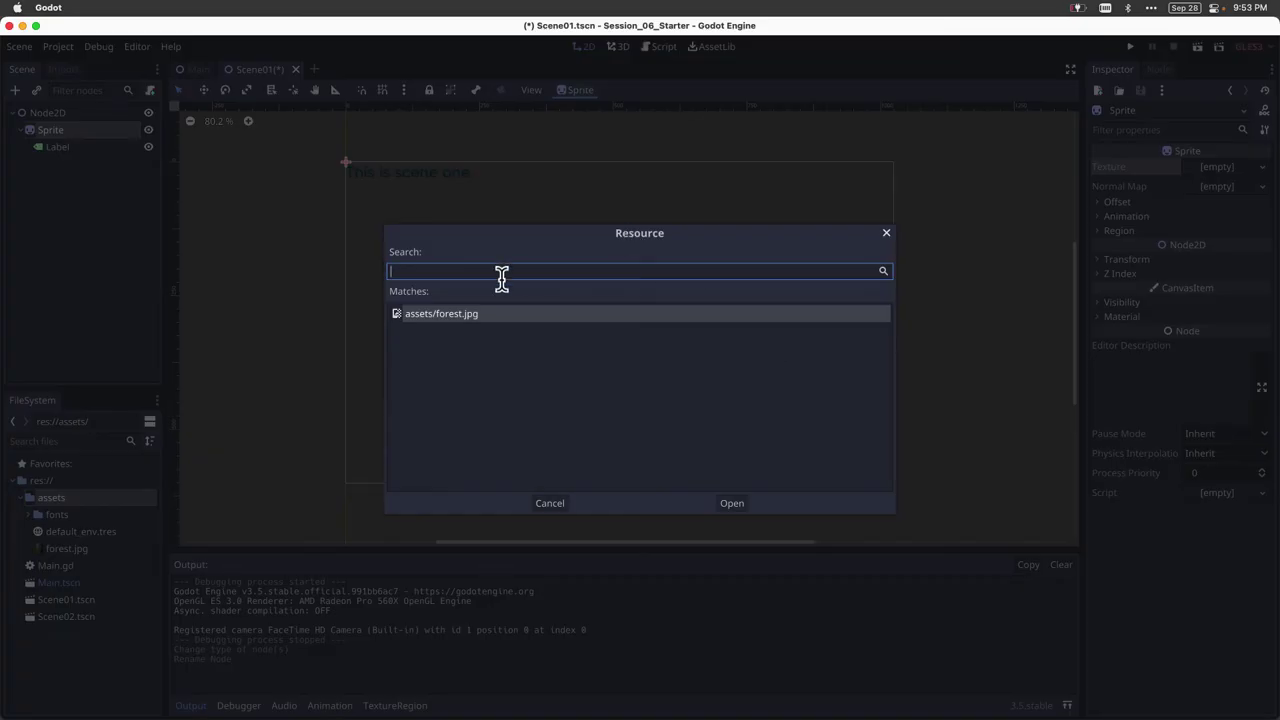
pyautogui.click(456, 322)
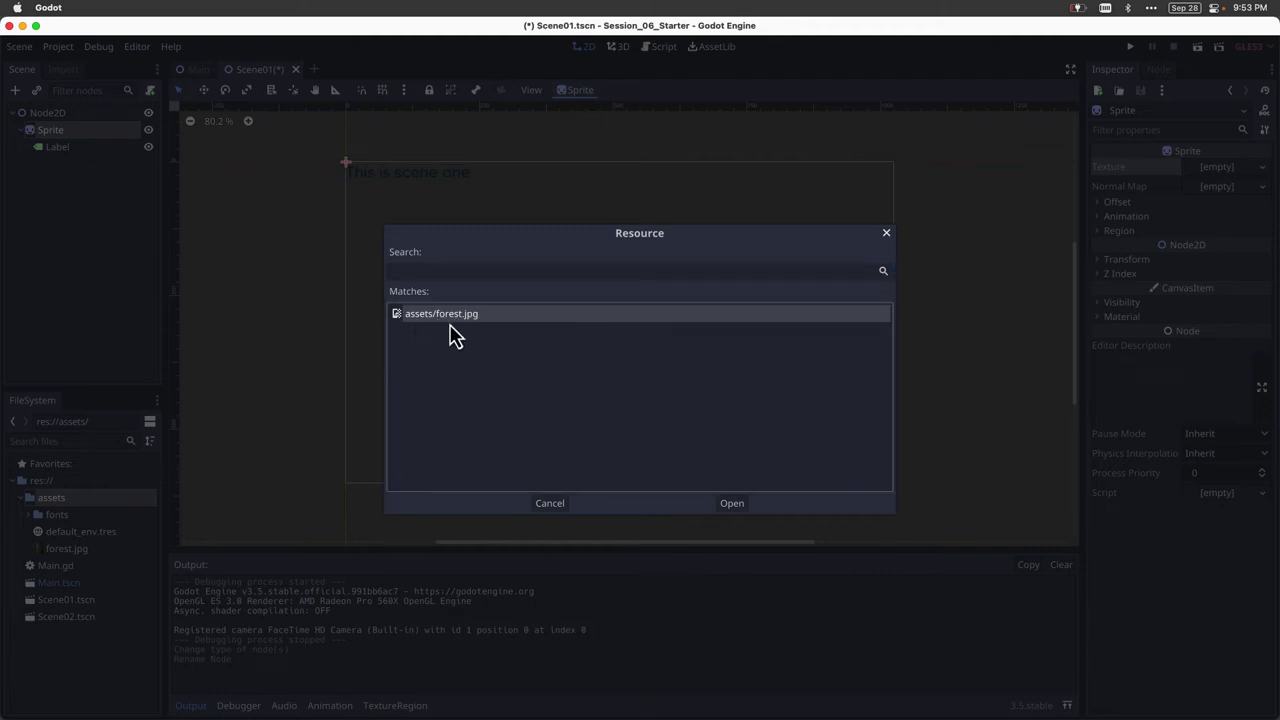
pyautogui.click(731, 506)
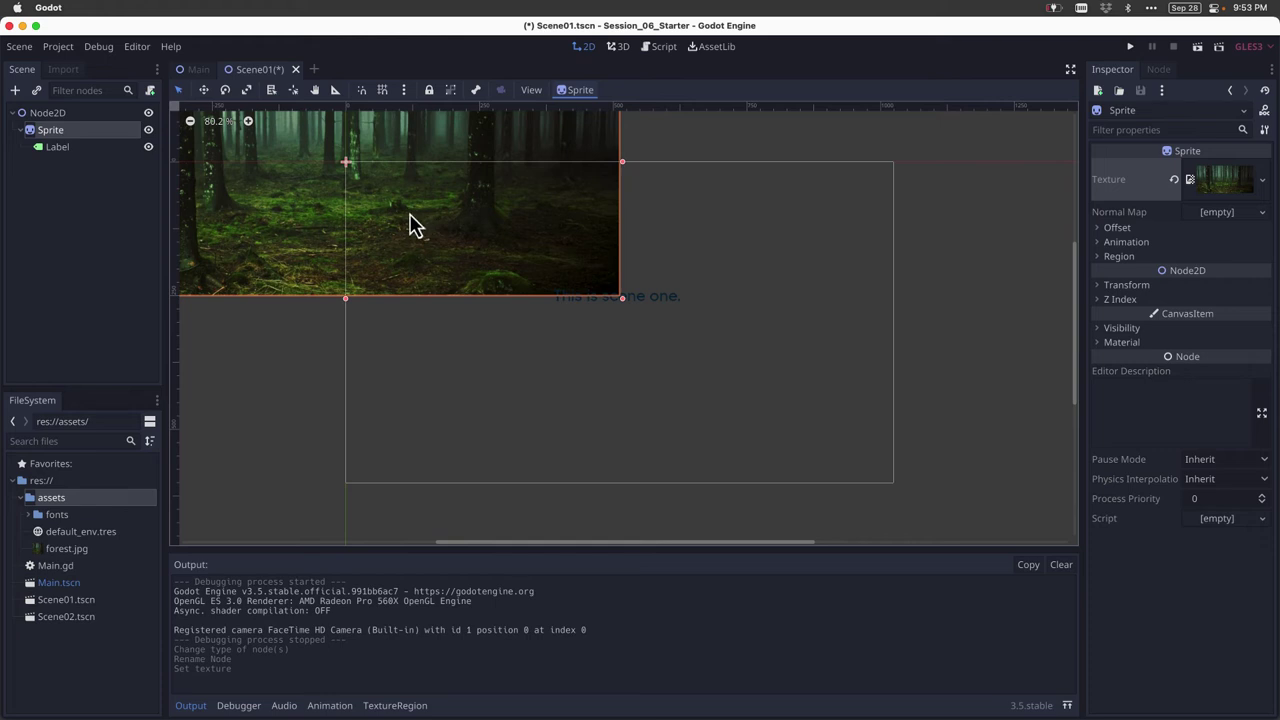
# Step: Move the forest sprite into the viewport frame, to about x 511, y 256
pyautogui.moveTo(403, 226); pyautogui.dragTo(417, 249)
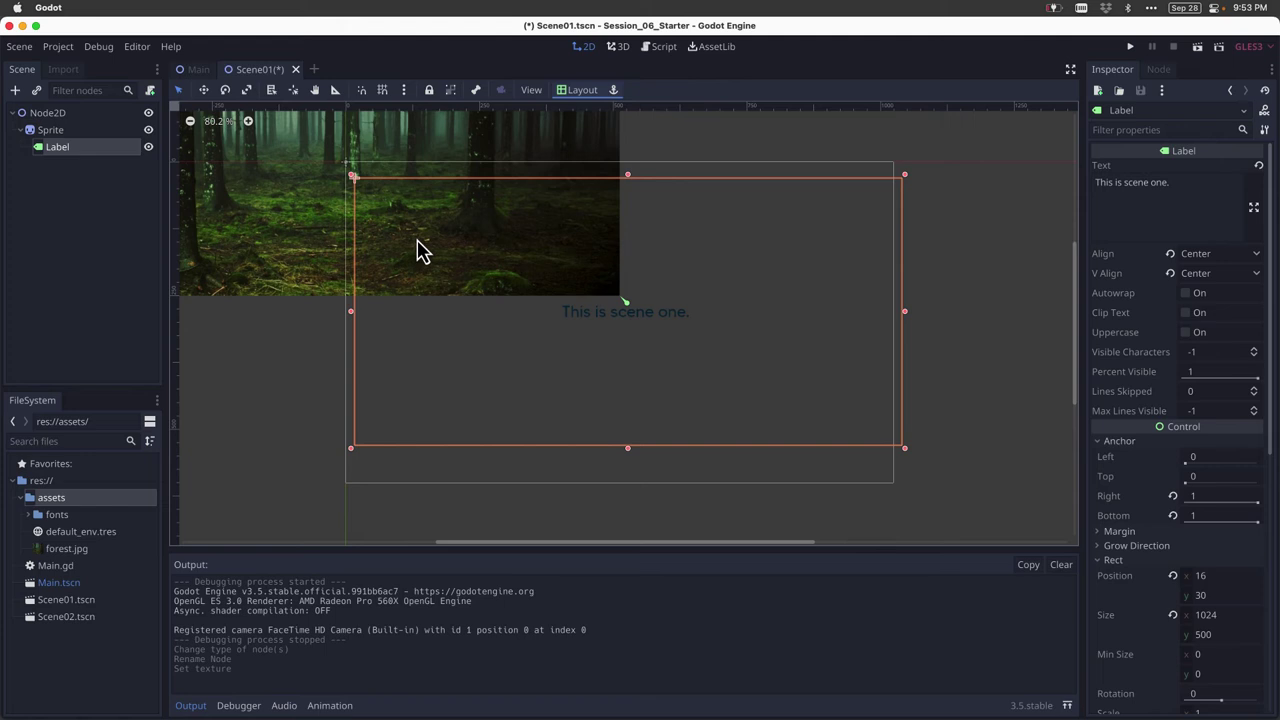
pyautogui.press('super+z')
pyautogui.click(268, 226)
pyautogui.moveTo(297, 247); pyautogui.dragTo(538, 360)
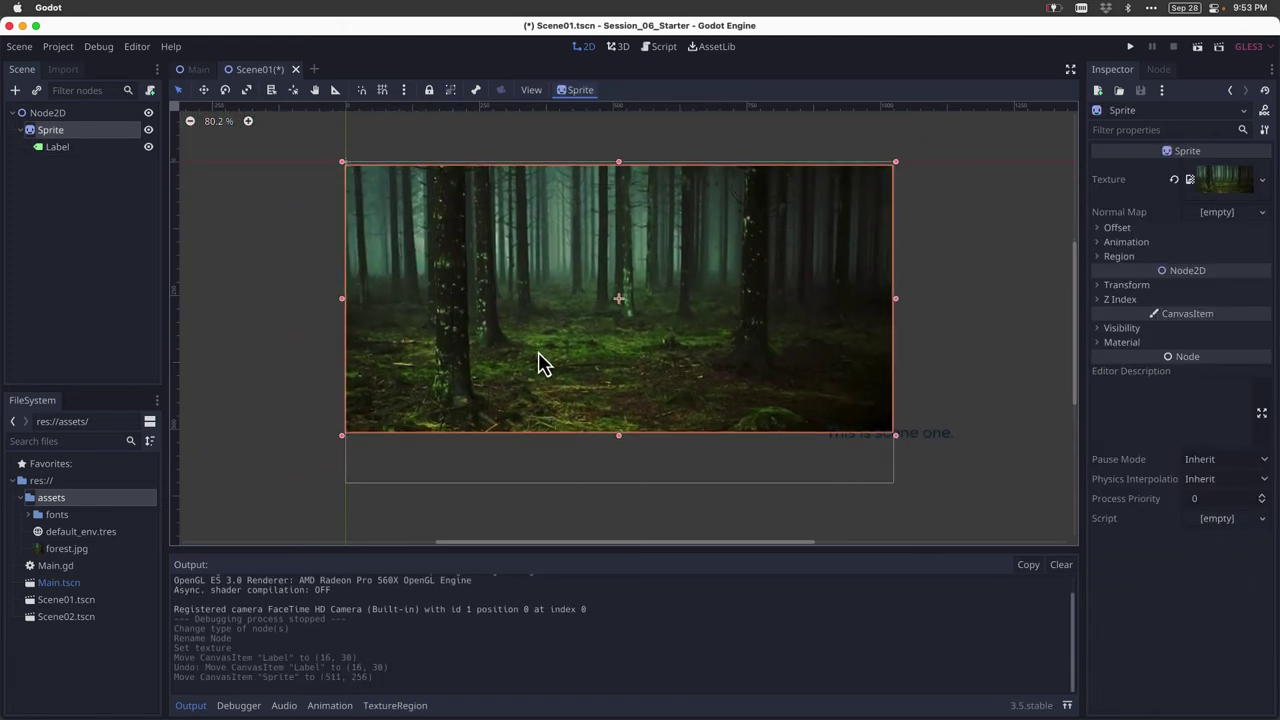
# Step: Set the sprite's position to x 512 and y 250, and save the scene
pyautogui.click(1097, 287)
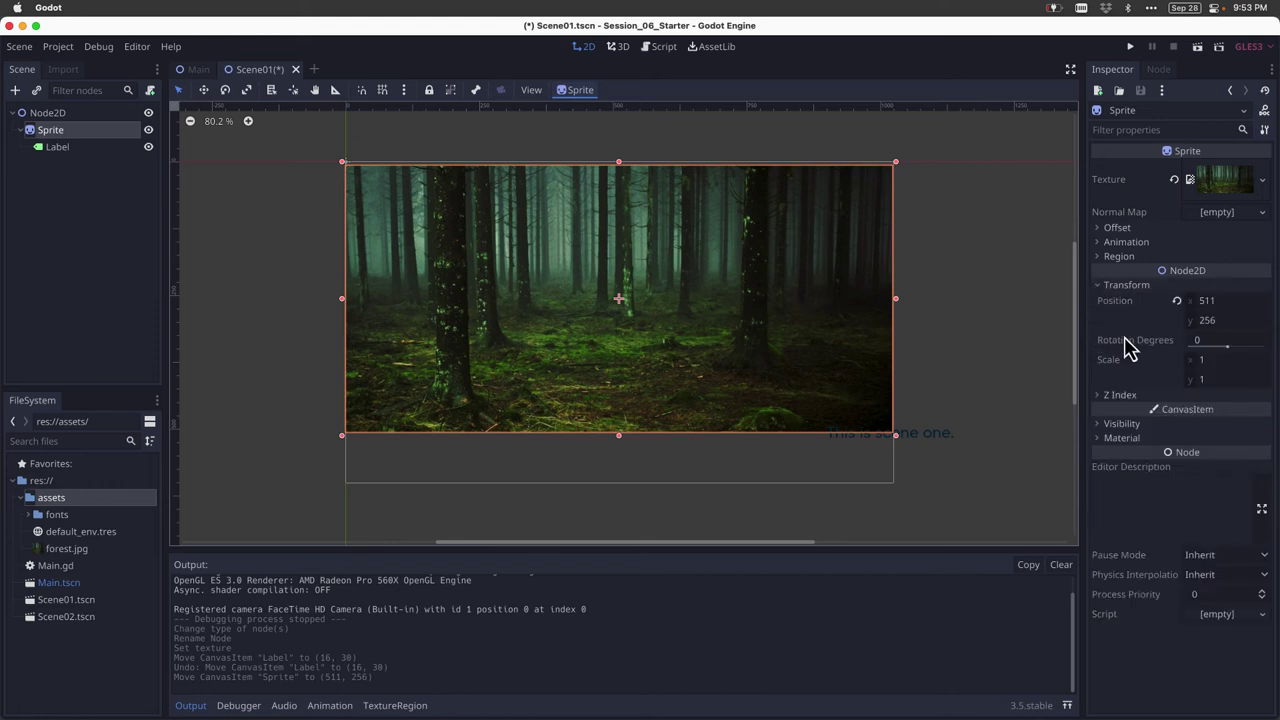
pyautogui.click(1225, 303)
pyautogui.write('512')
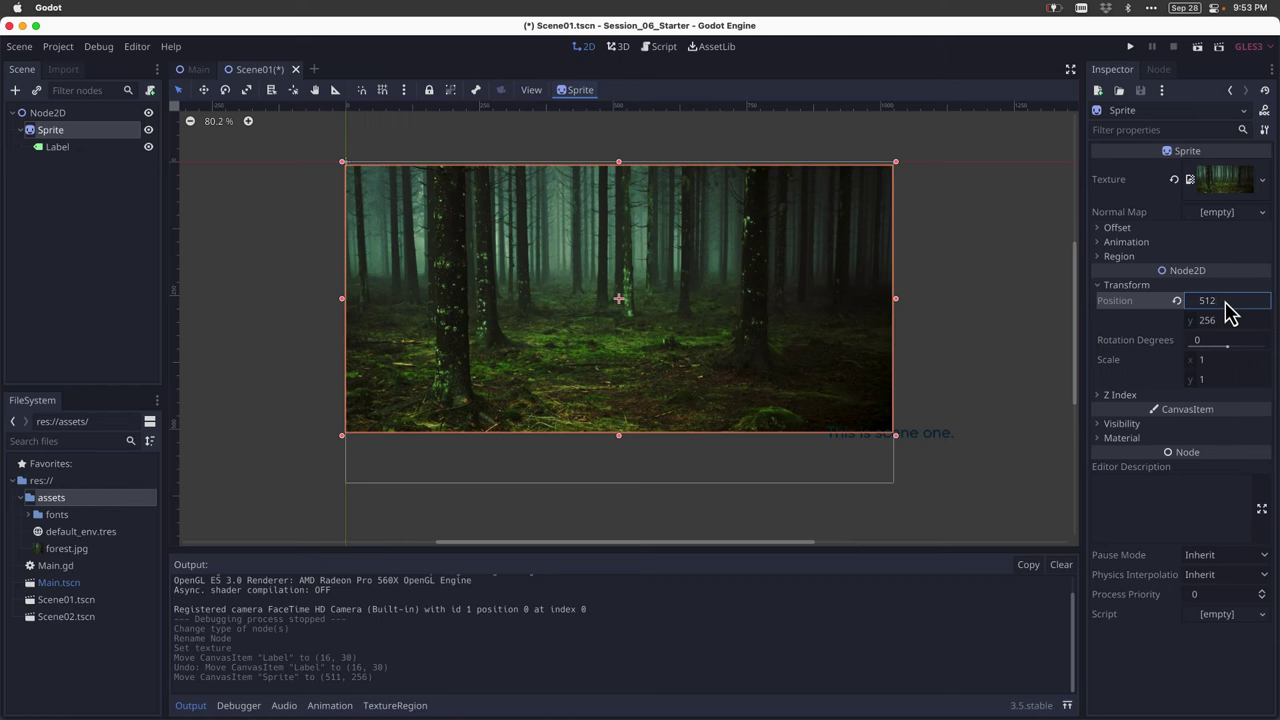
pyautogui.click(1234, 325)
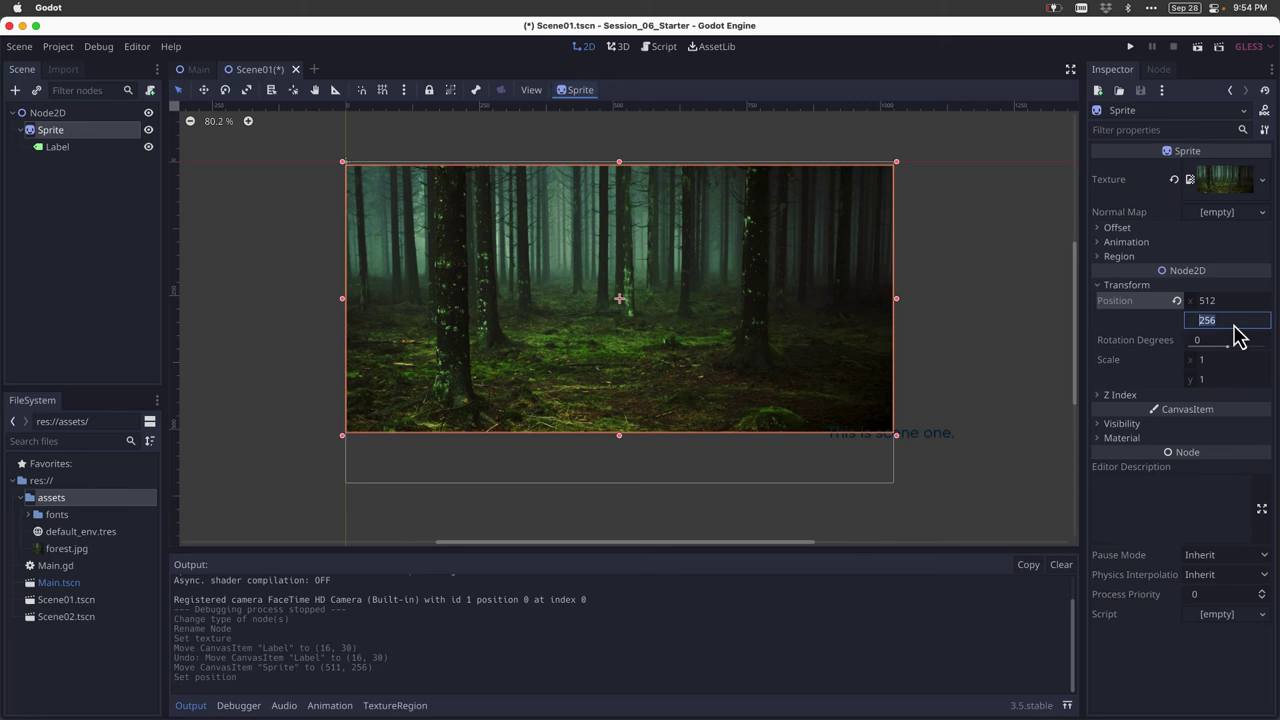
pyautogui.write('250')
pyautogui.press('Return')
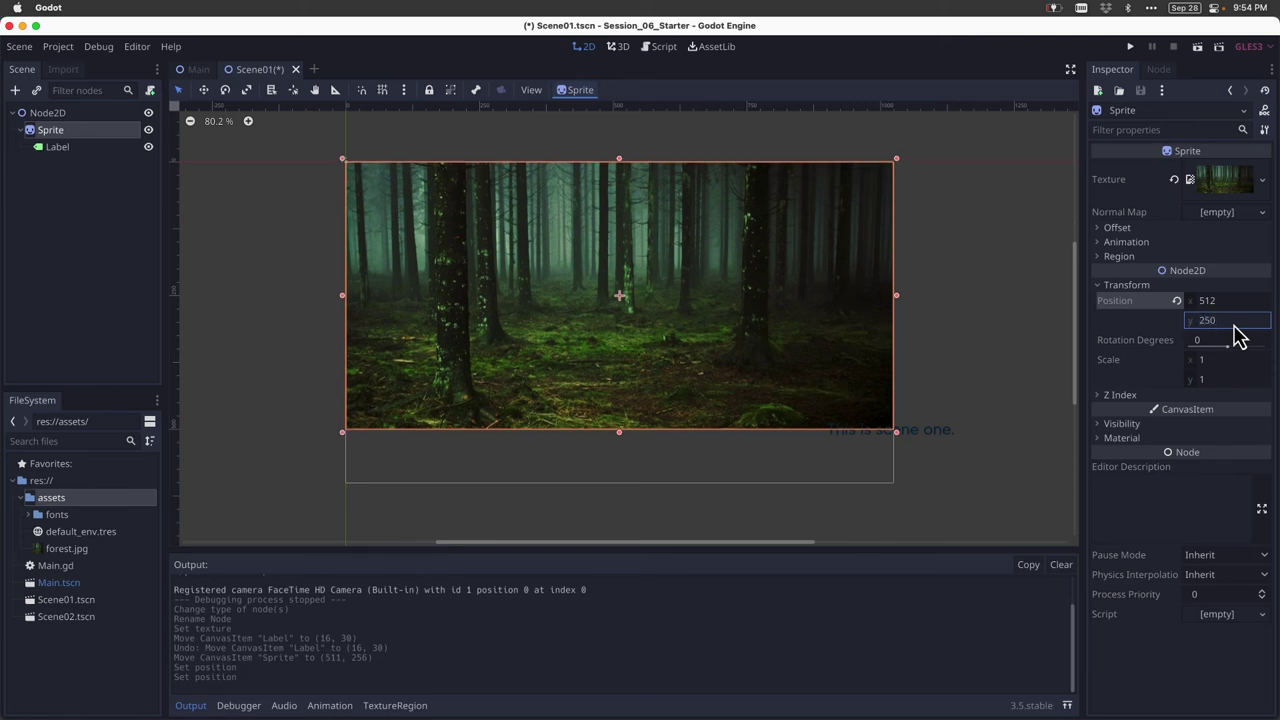
pyautogui.click(983, 272)
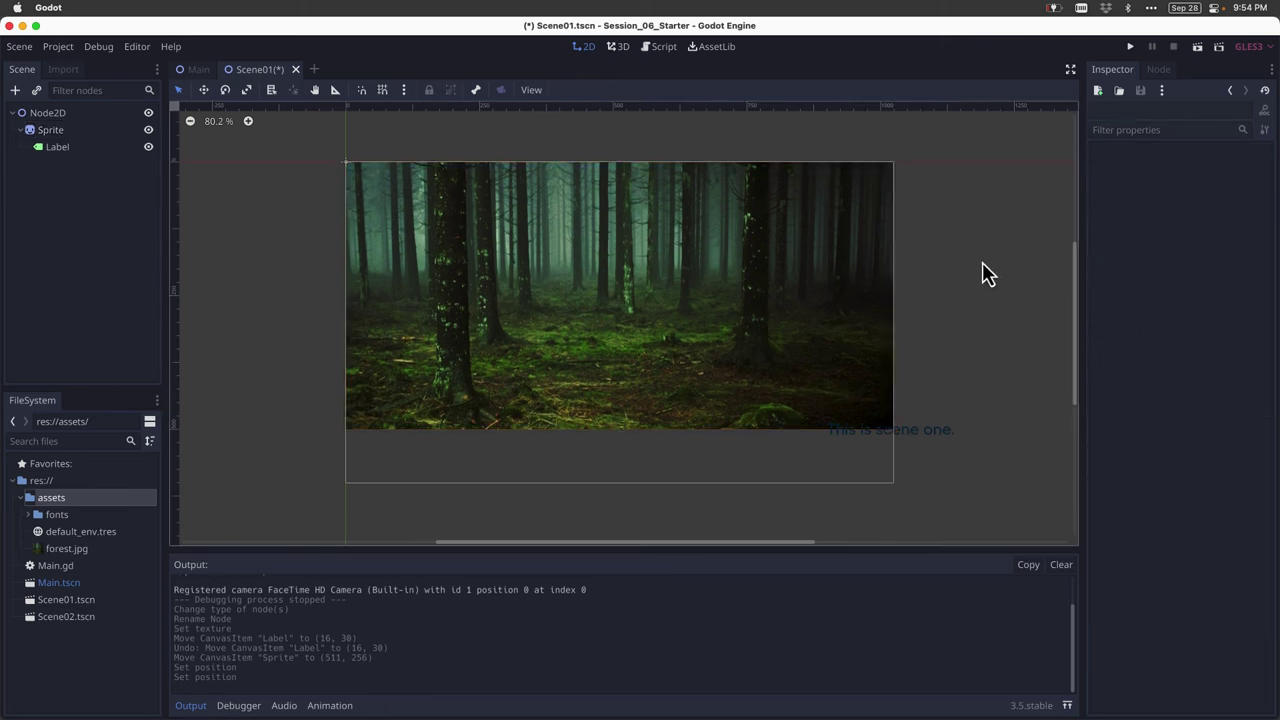
pyautogui.press('super+s')
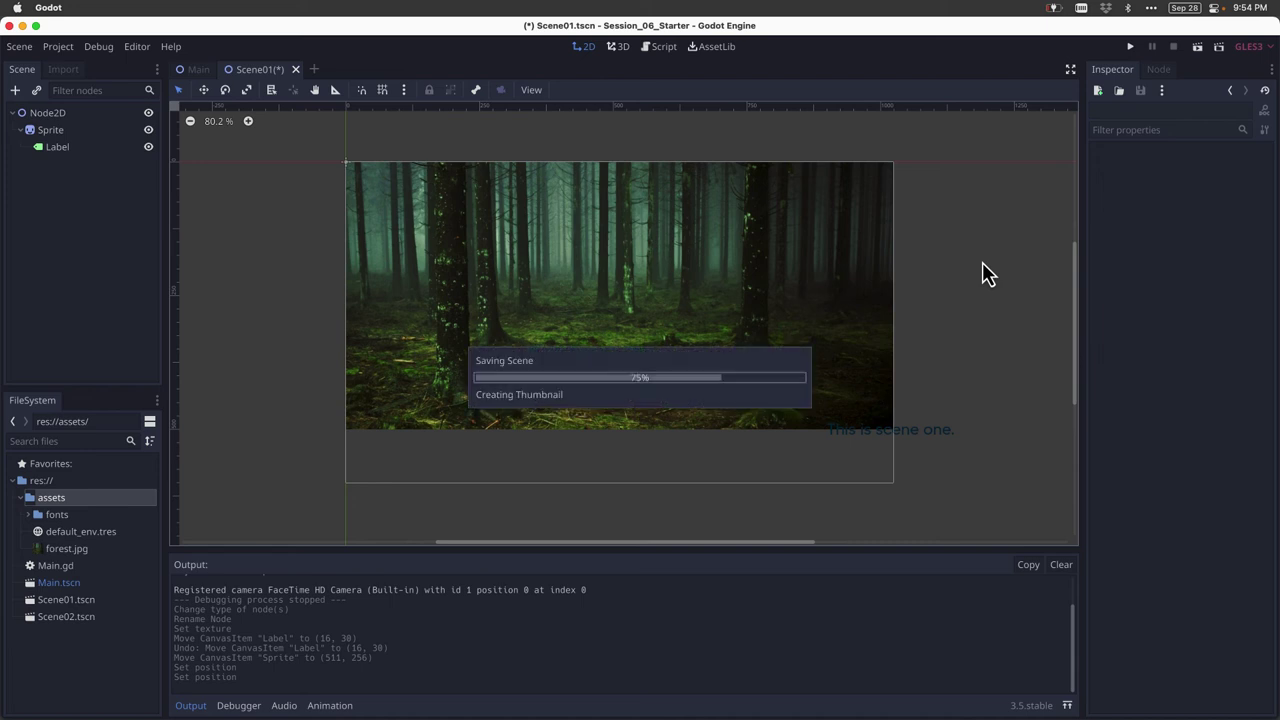
# Step: Fit the Label node over the forest image and override its font color with a pale, near-white shade
pyautogui.click(71, 152)
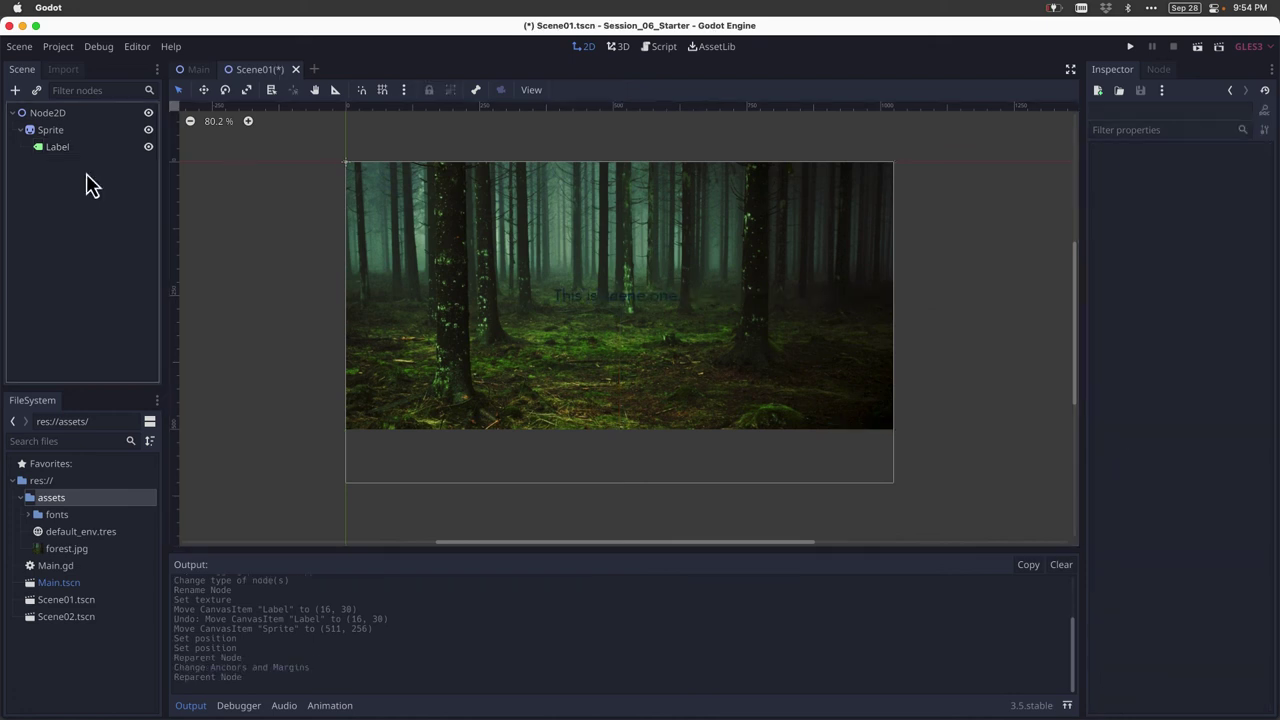
pyautogui.click(622, 308)
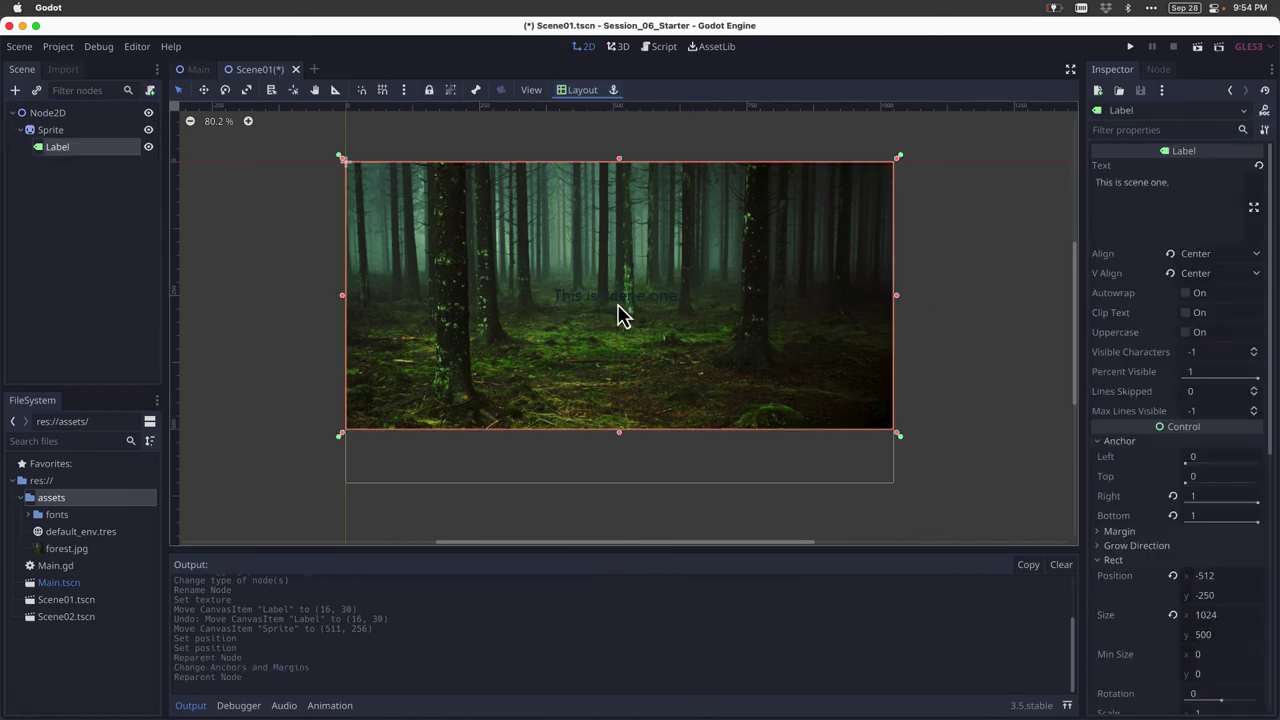
pyautogui.scroll(-10, 1177, 434)
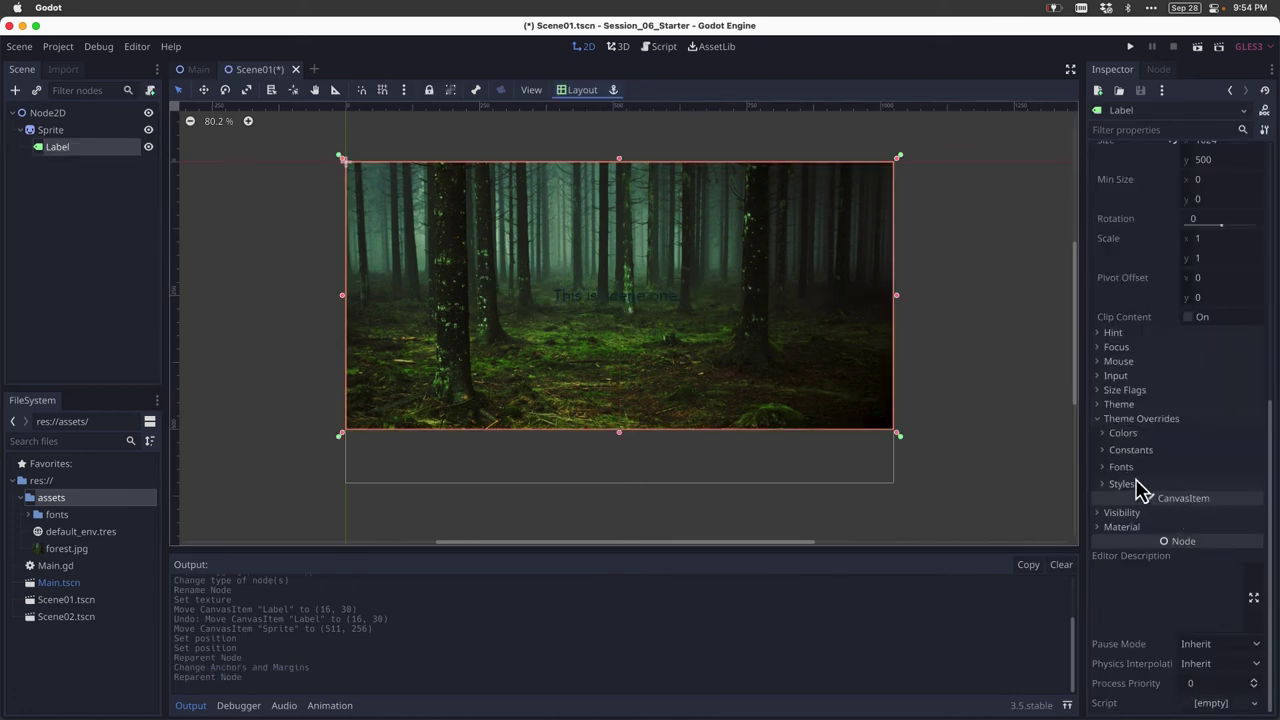
pyautogui.click(1112, 437)
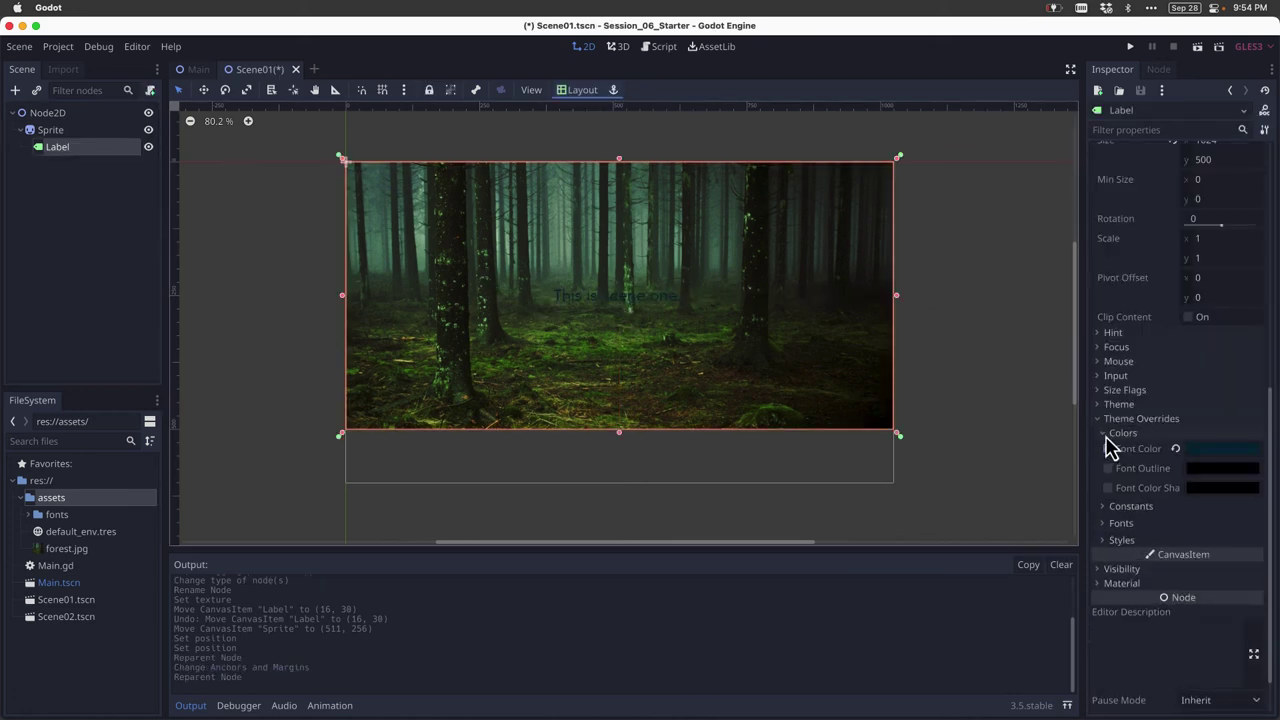
pyautogui.click(1212, 451)
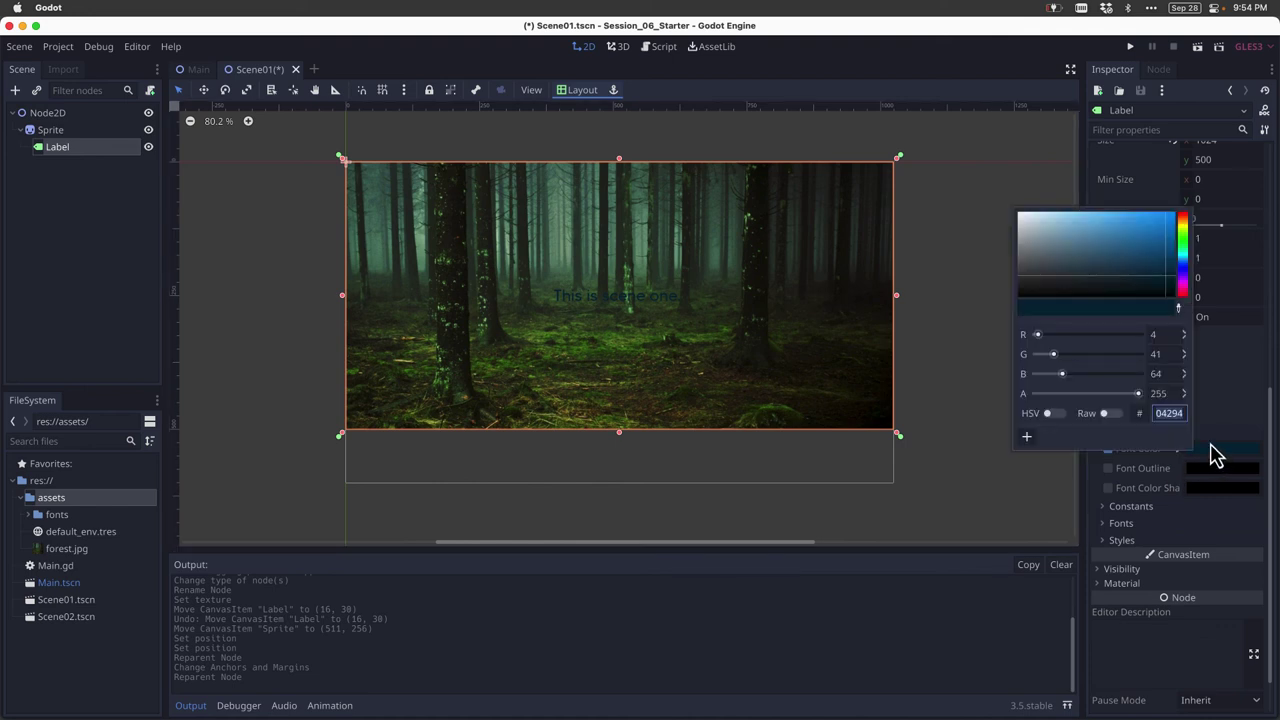
pyautogui.click(1040, 234)
pyautogui.click(958, 218)
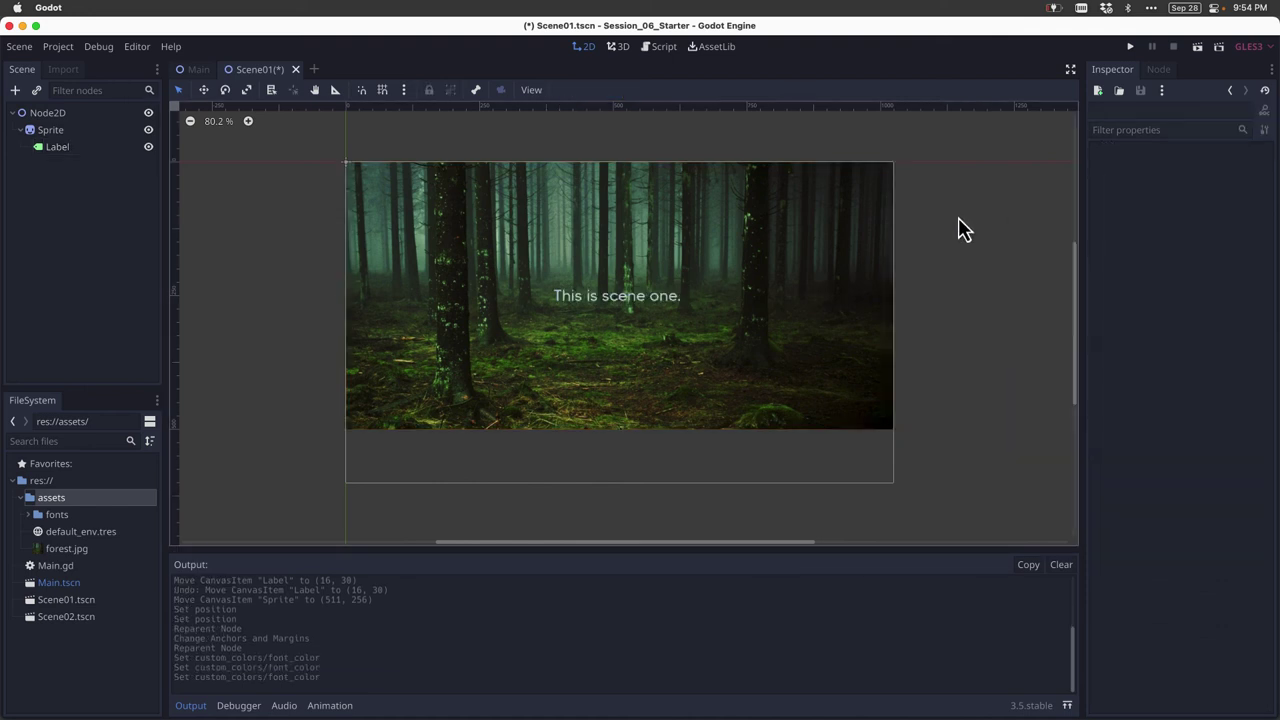
# Step: Switch to the Main scene and run the project
pyautogui.click(199, 70)
pyautogui.click(1130, 47)
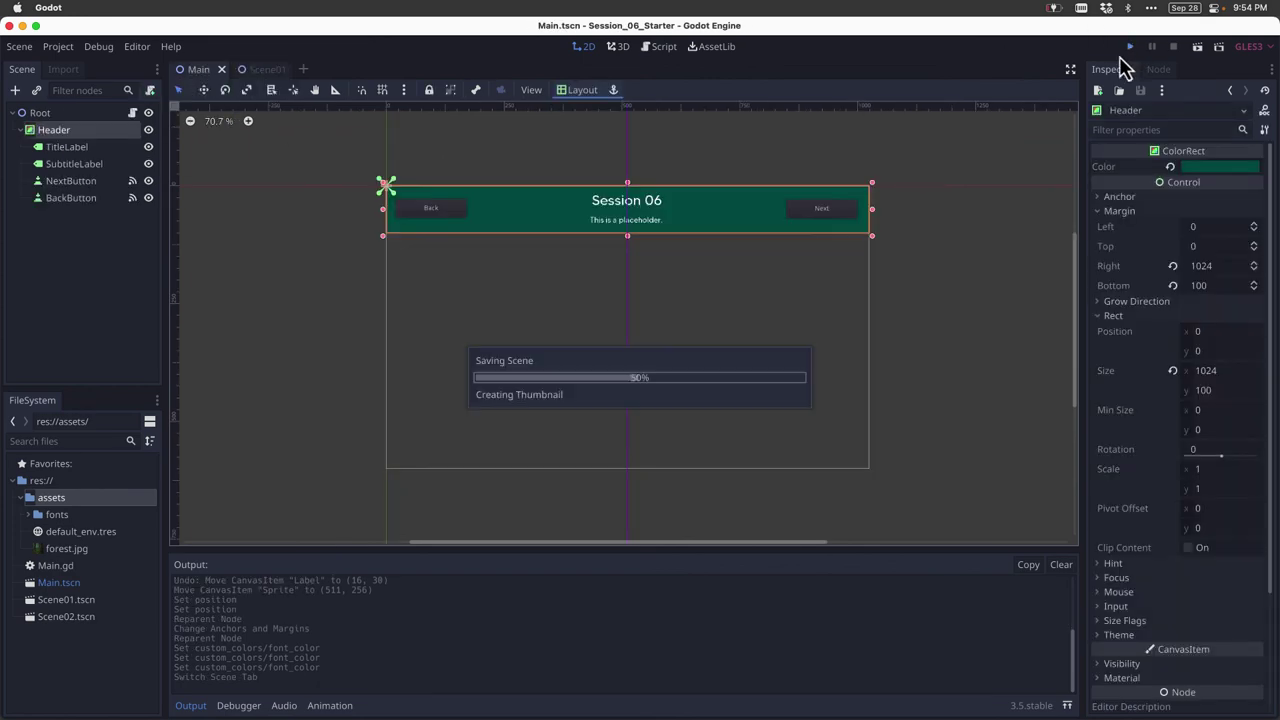